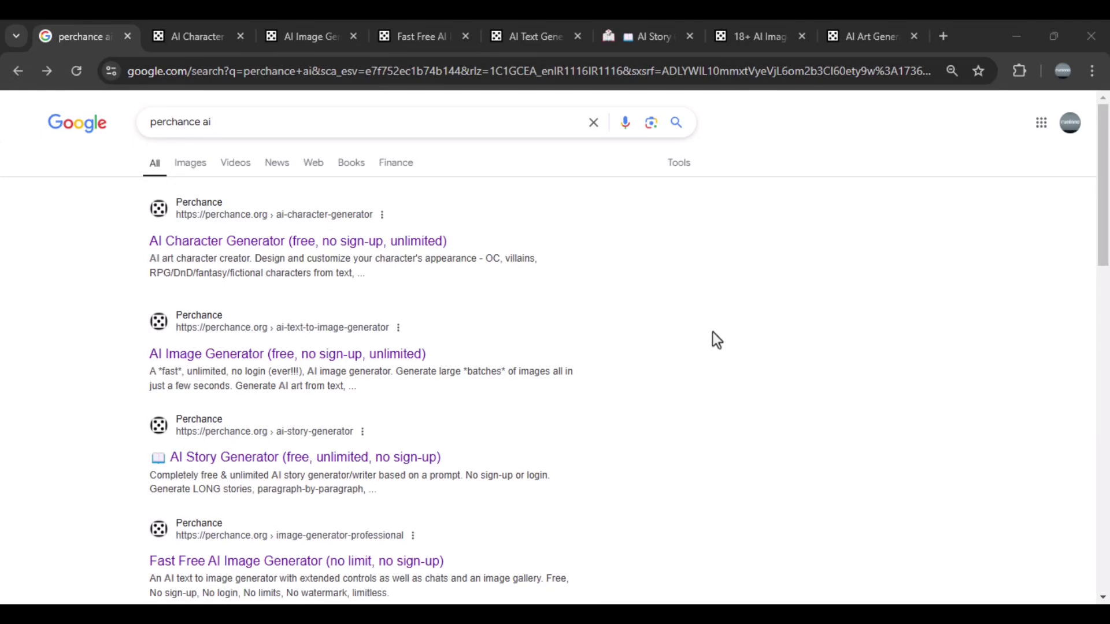
Edit the Google search query, then set the AI Character Generator to 12 images.
left_click(247, 128)
left_click_drag(247, 128, 152, 127)
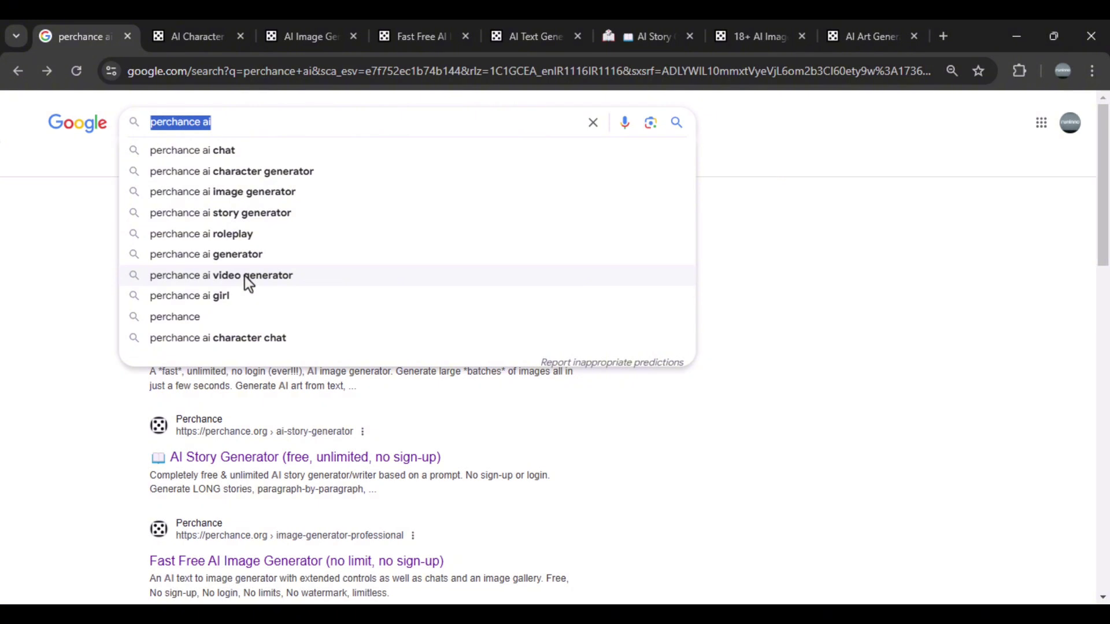
left_click(186, 37)
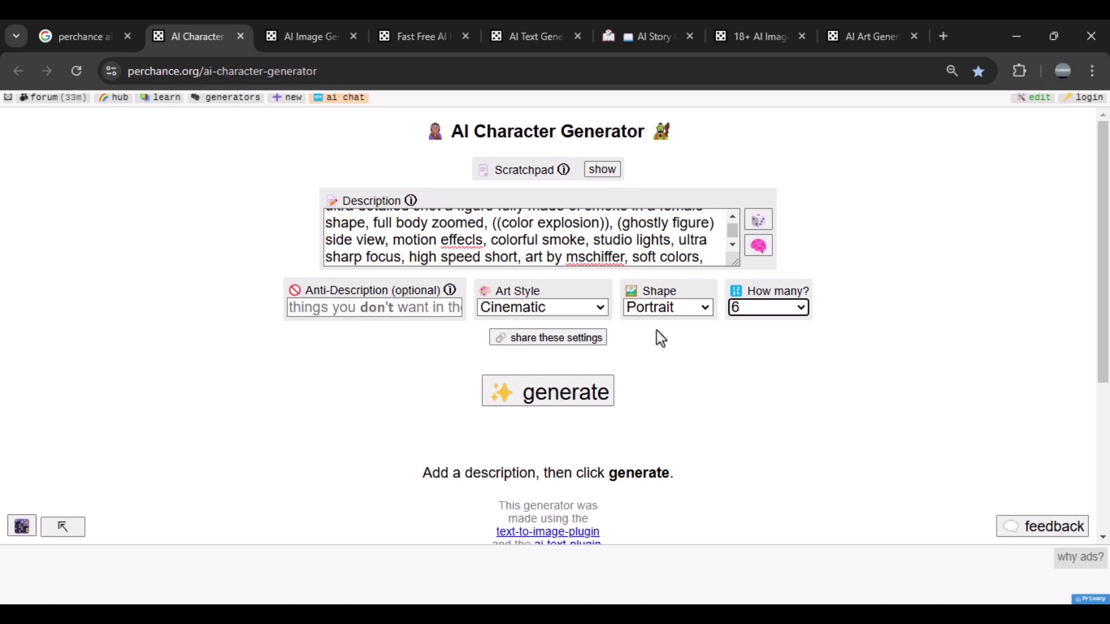
left_click(746, 307)
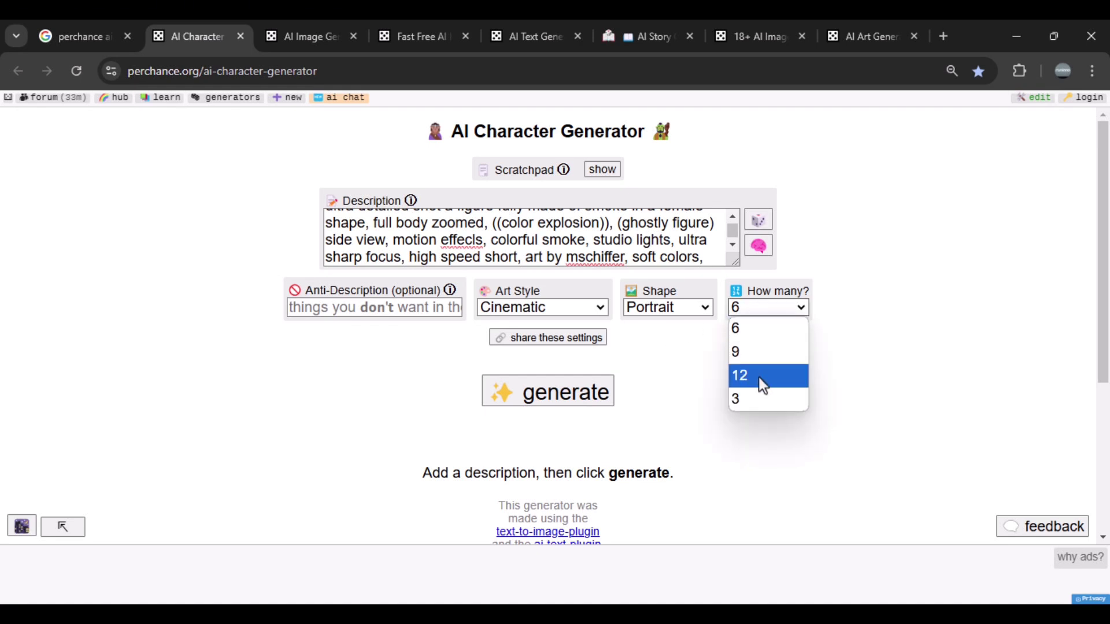
key("Escape")
key("Down")
key("Down")
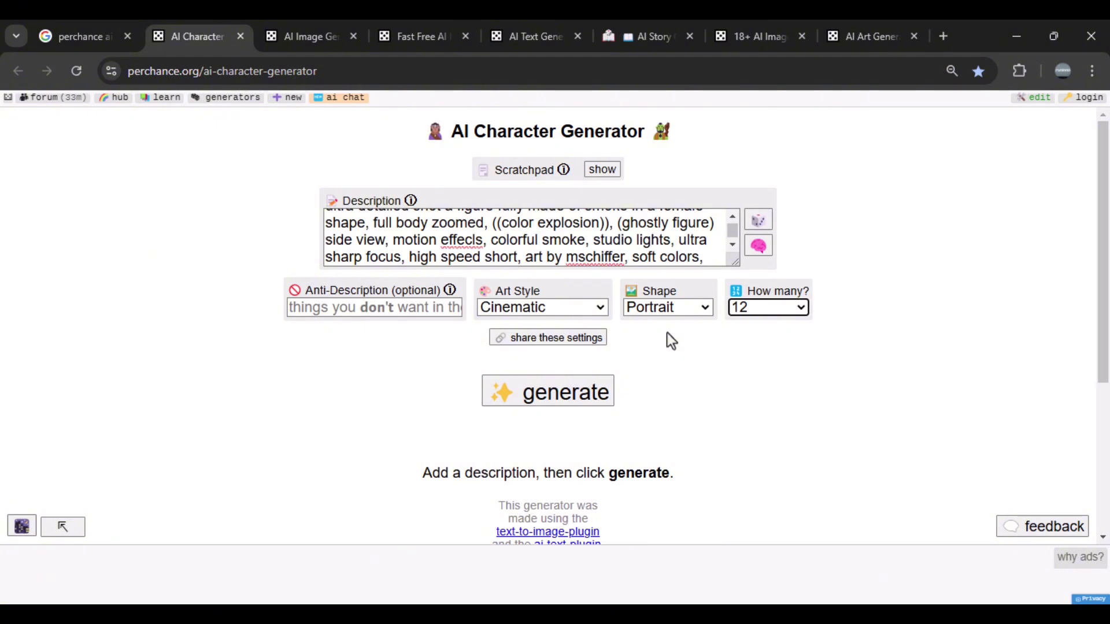
On the AI Image Generator, keep How many? at 30 images.
left_click(314, 30)
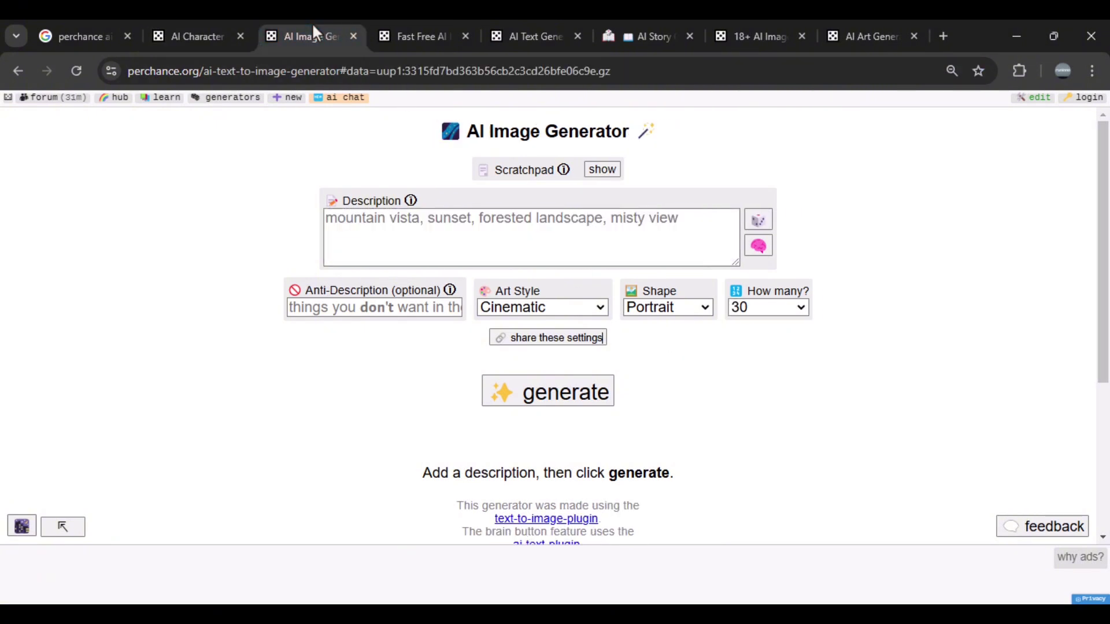
left_click(732, 309)
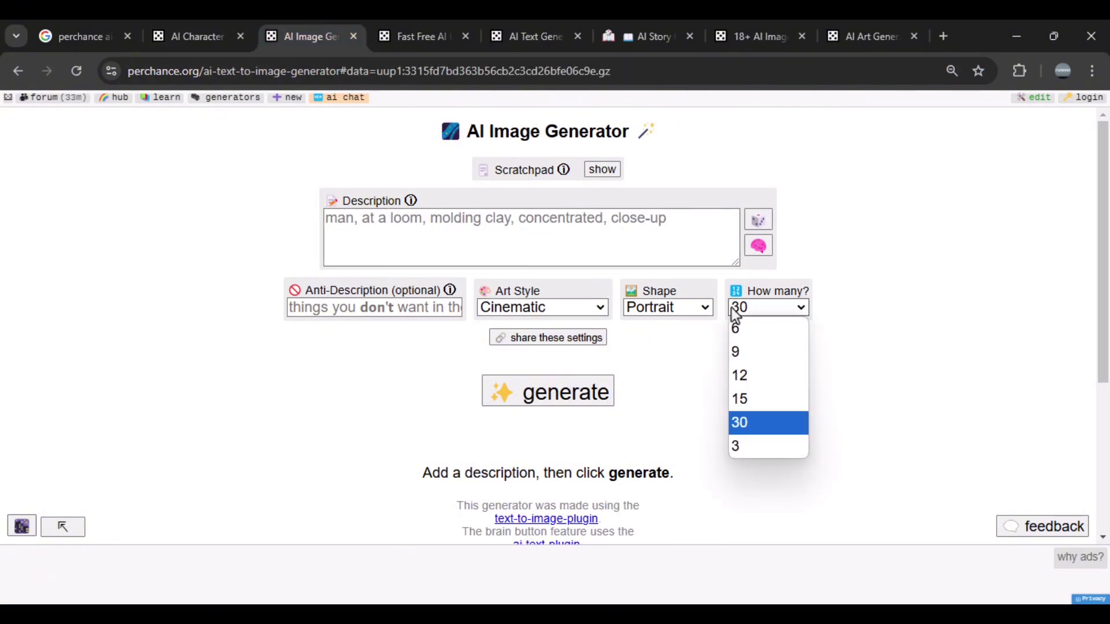
left_click(755, 429)
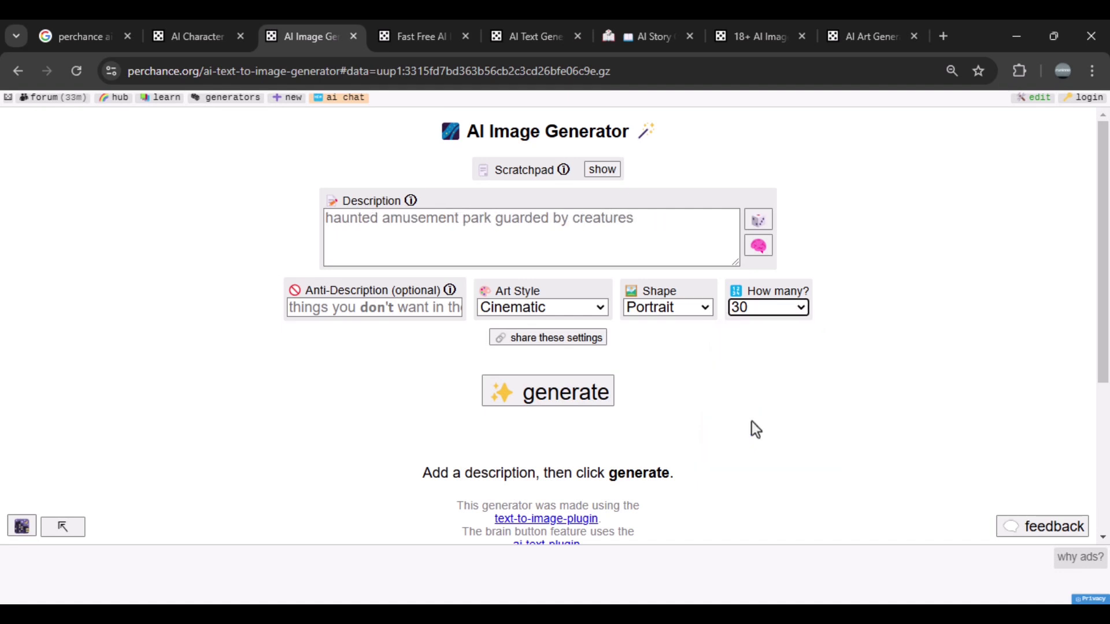
Choose 3D Disney Character style, fill a random prompt, and start generating.
left_click(572, 307)
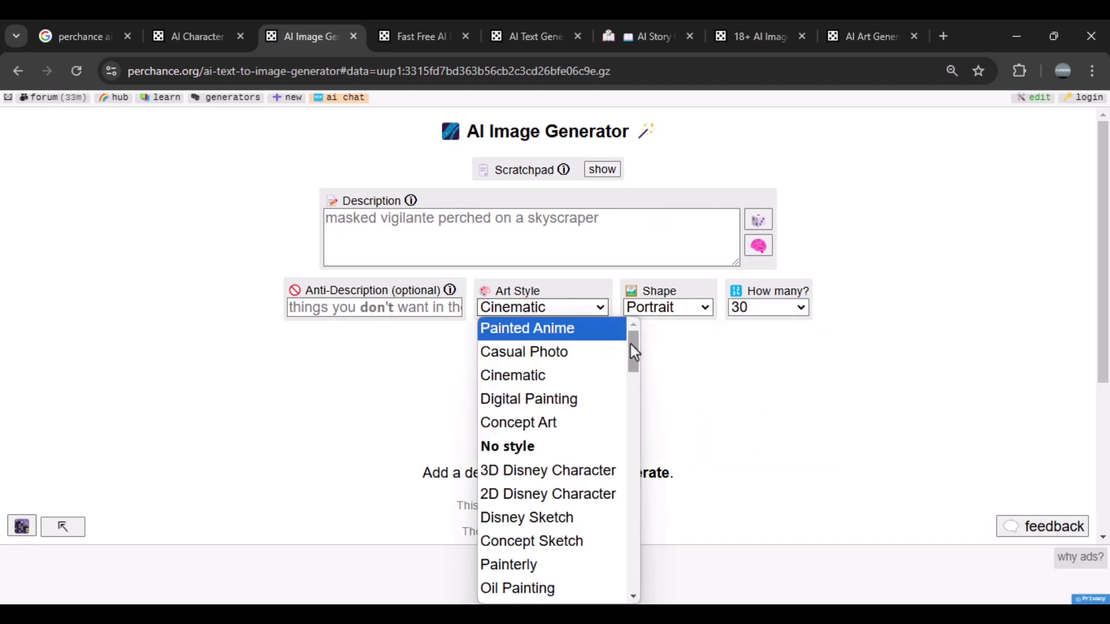
mouse_move(631, 345)
left_mouse_down()
mouse_move(634, 546)
mouse_move(628, 352)
left_mouse_up()
left_click(598, 414)
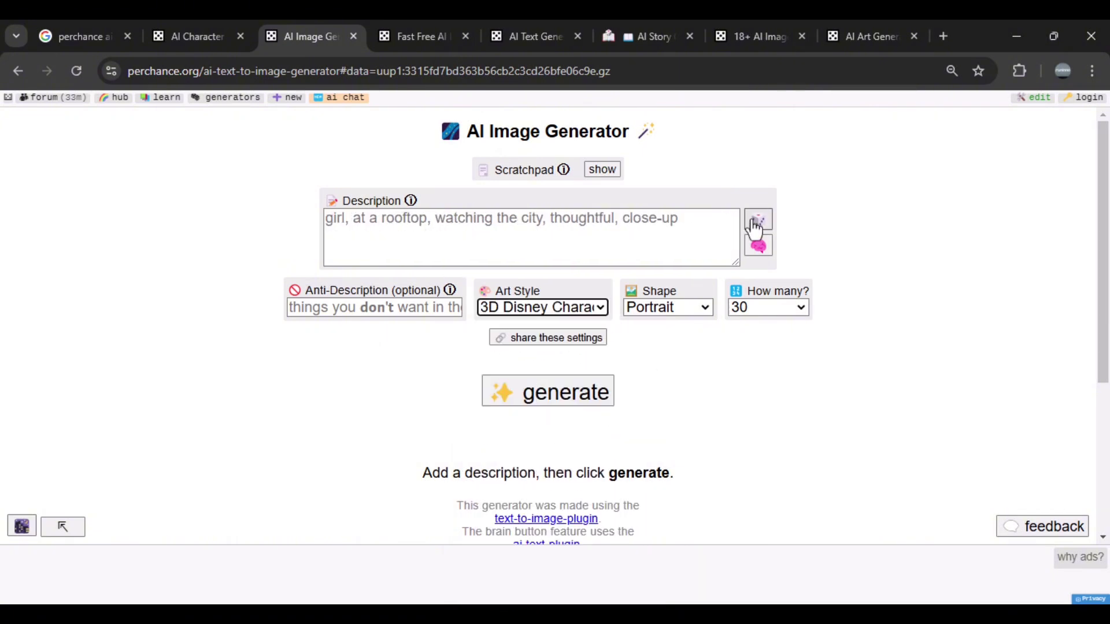
left_click(754, 227)
left_click(578, 399)
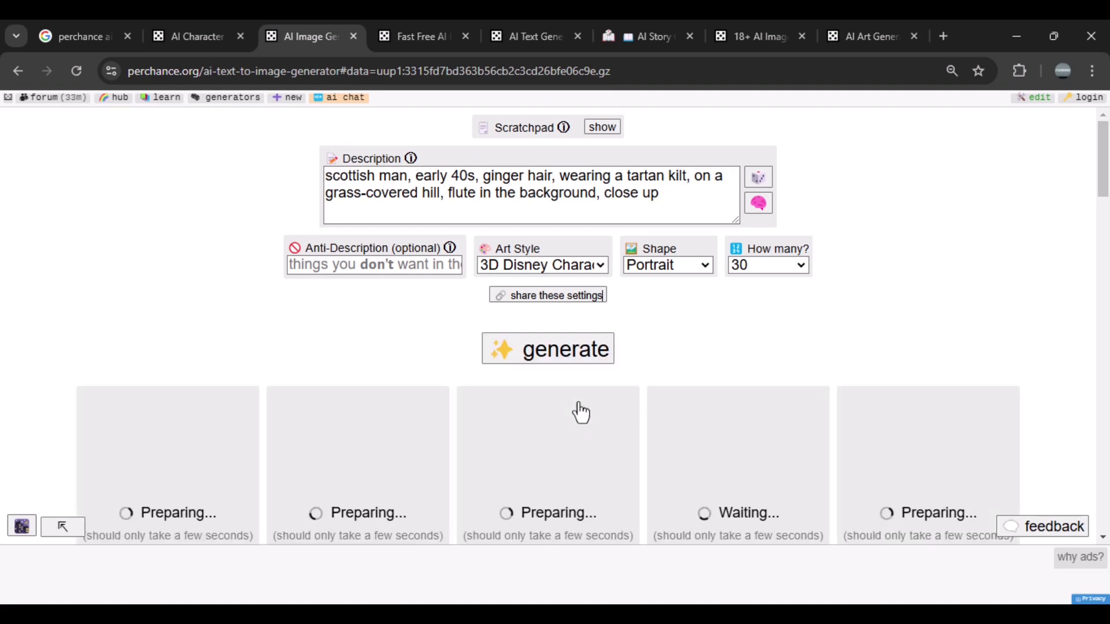
Scroll down through the finished grid of kilted Scottish man portraits.
scroll(581, 411, "down", 4)
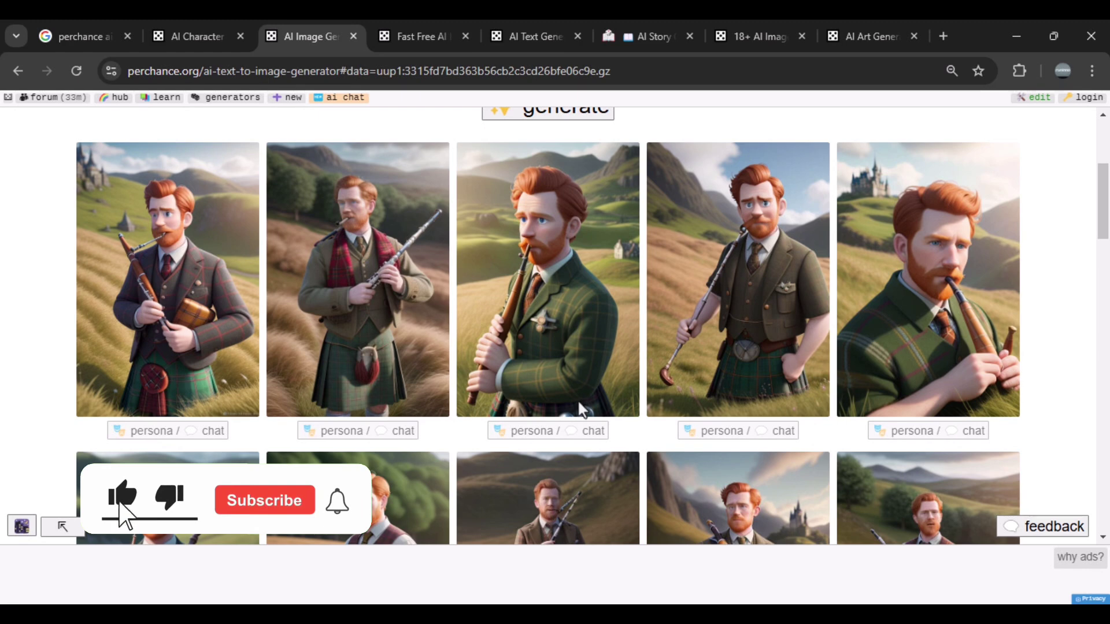
scroll(580, 405, "down", 5)
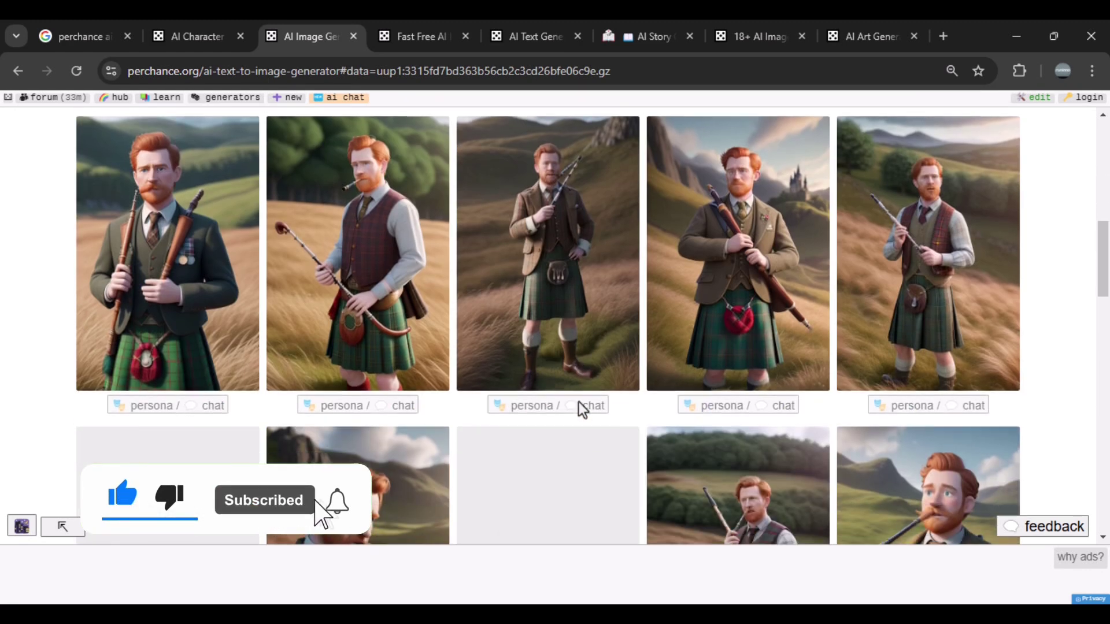
scroll(581, 409, "down", 3)
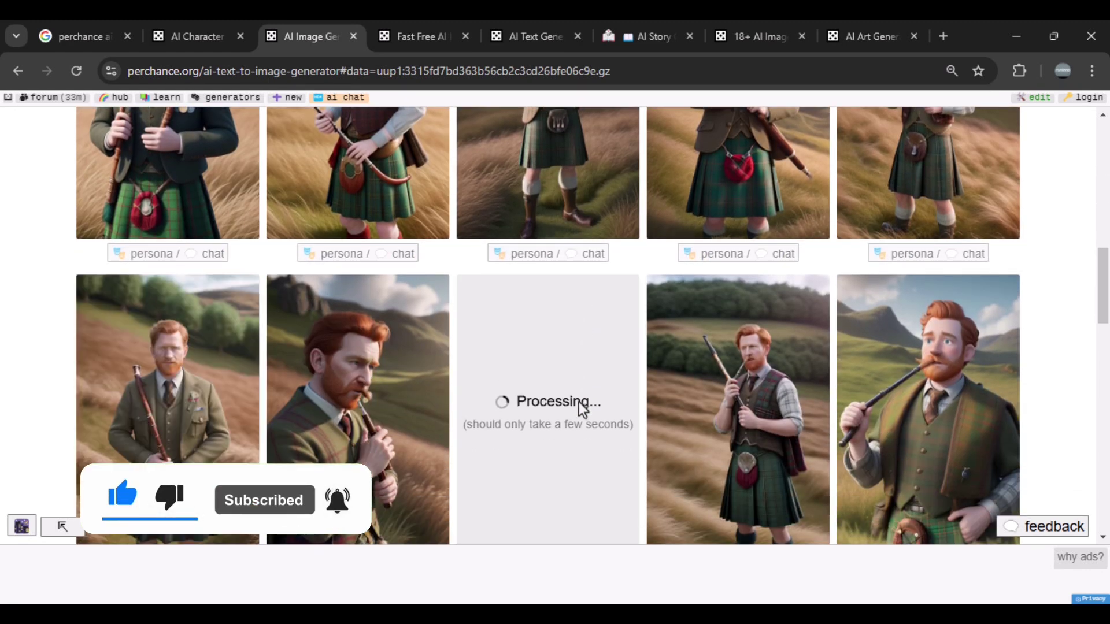
scroll(578, 401, "down", 3)
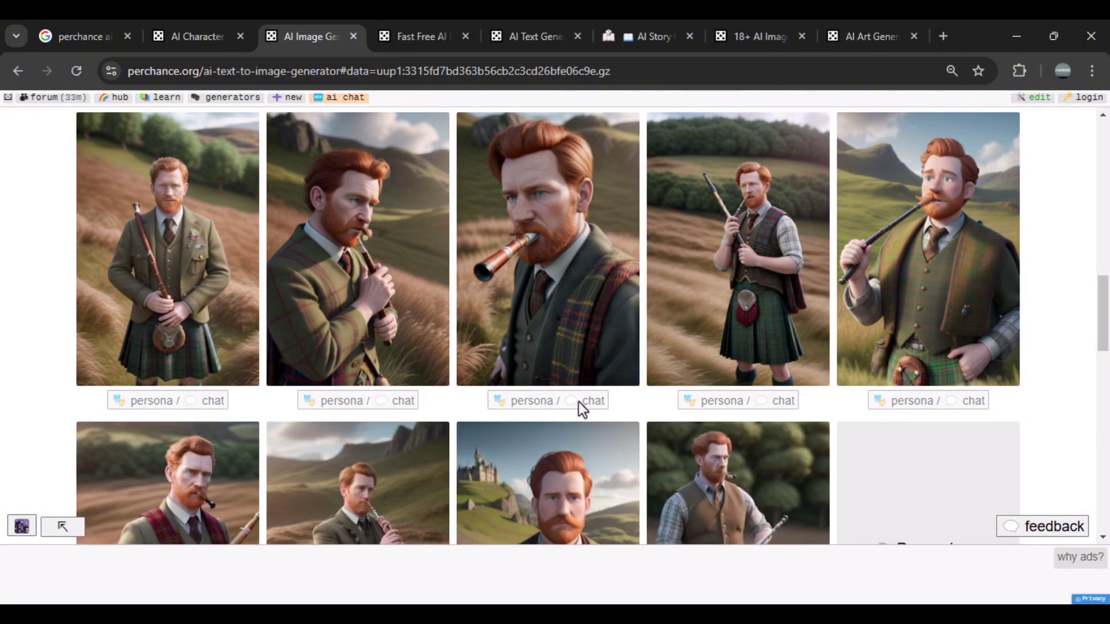
scroll(578, 401, "down", 5)
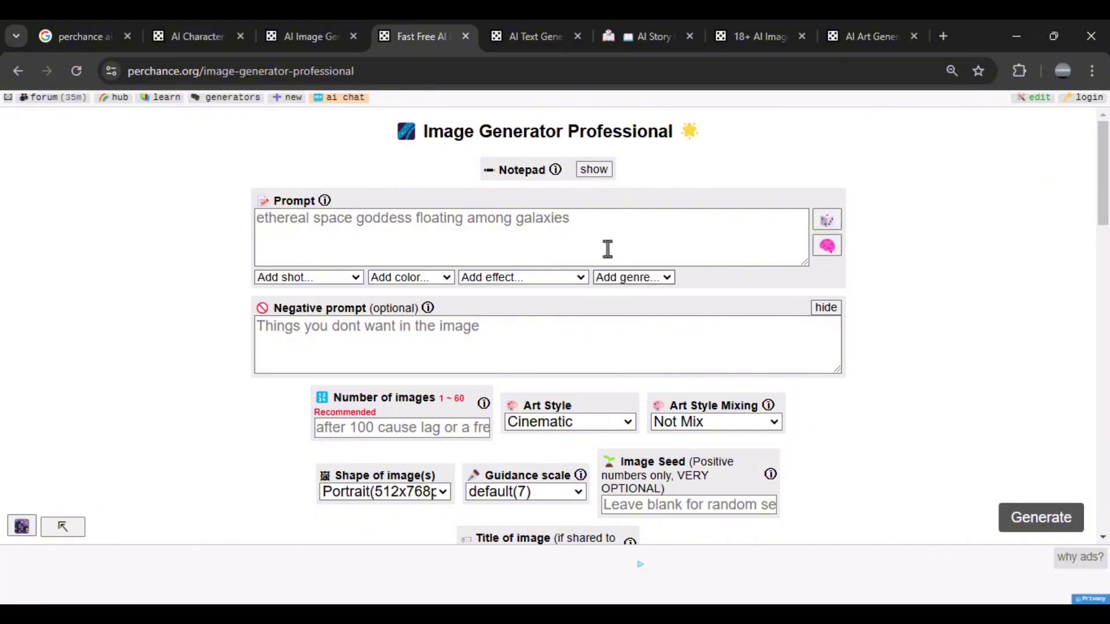
left_click_drag(674, 132, 420, 133)
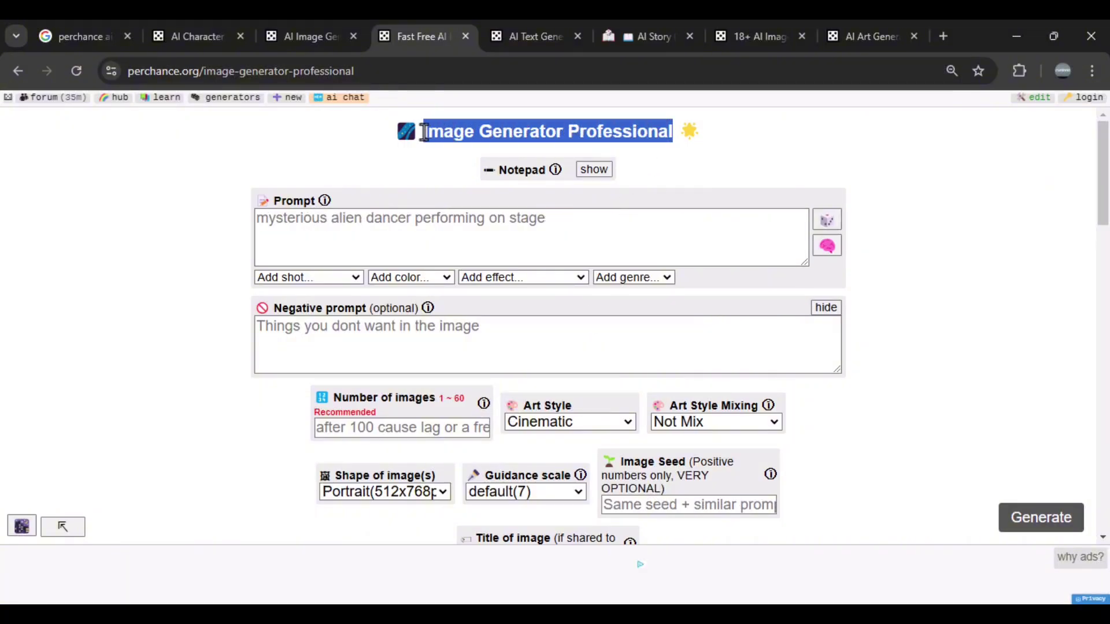
left_click(508, 223)
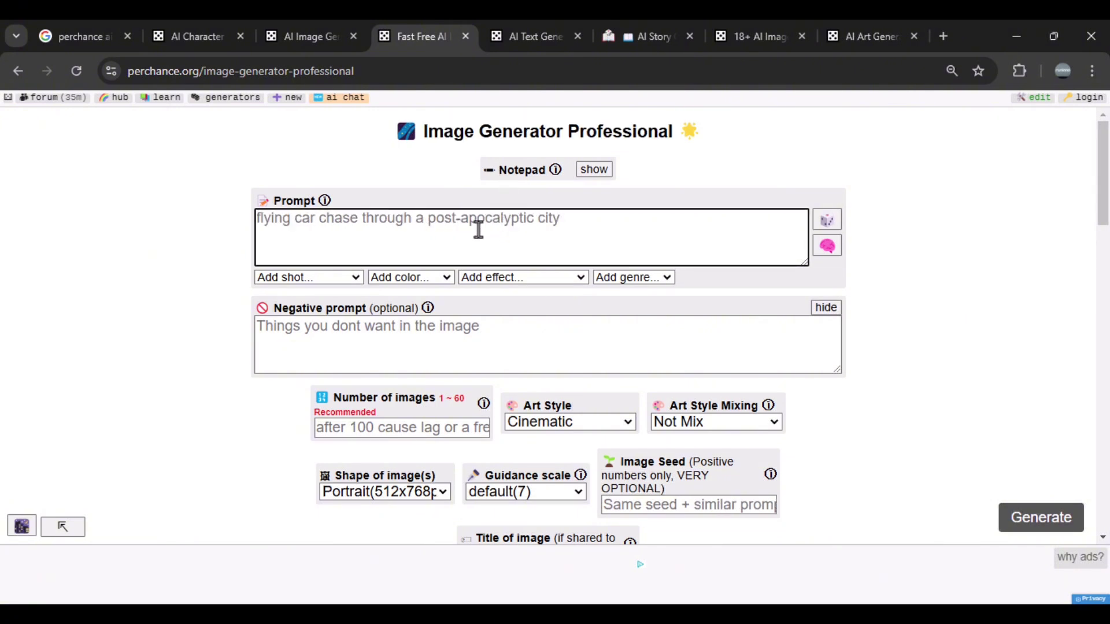
left_click(351, 280)
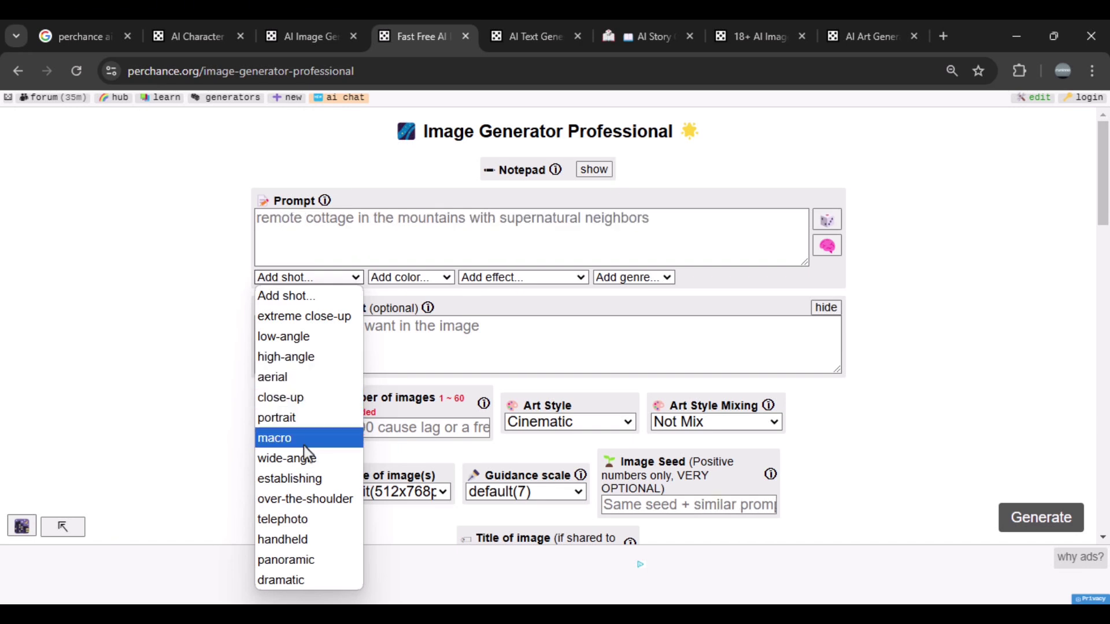
left_click(381, 278)
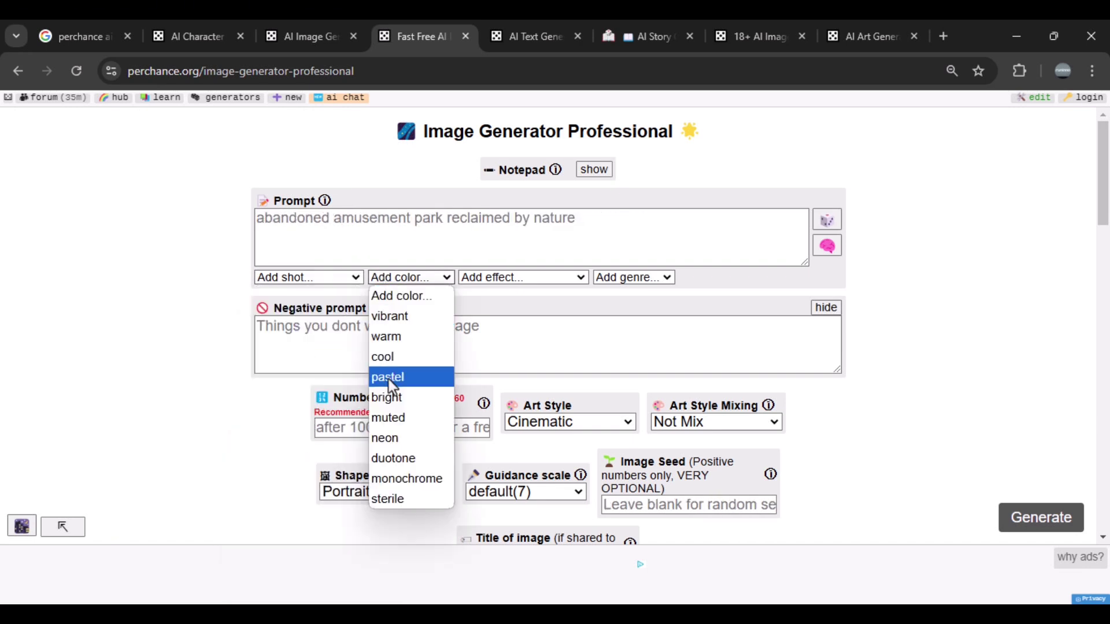
left_click(507, 279)
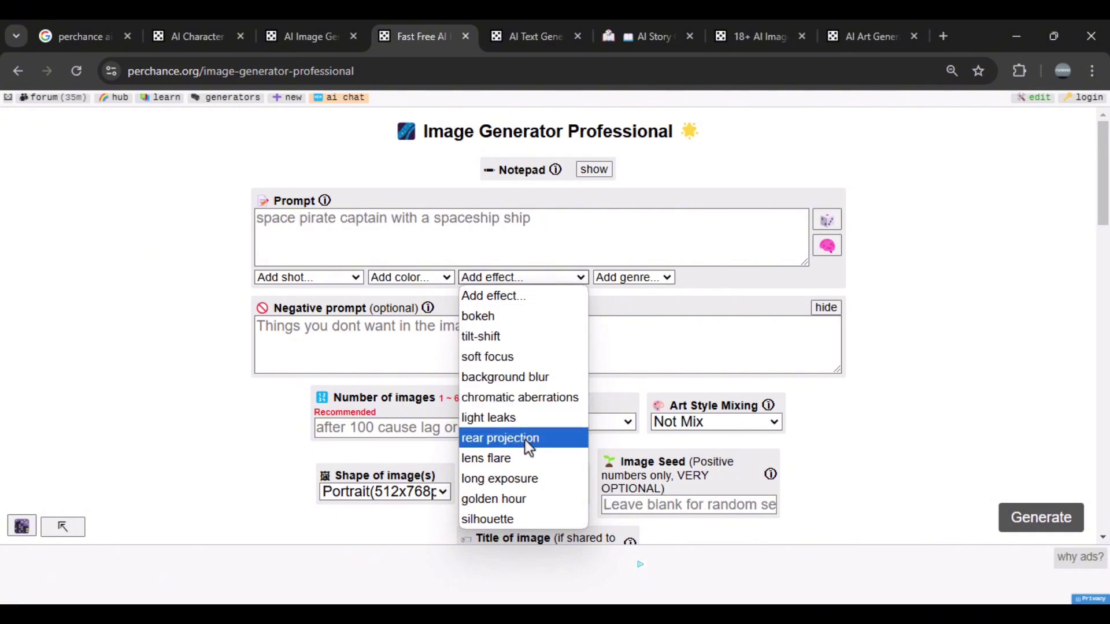
left_click(618, 279)
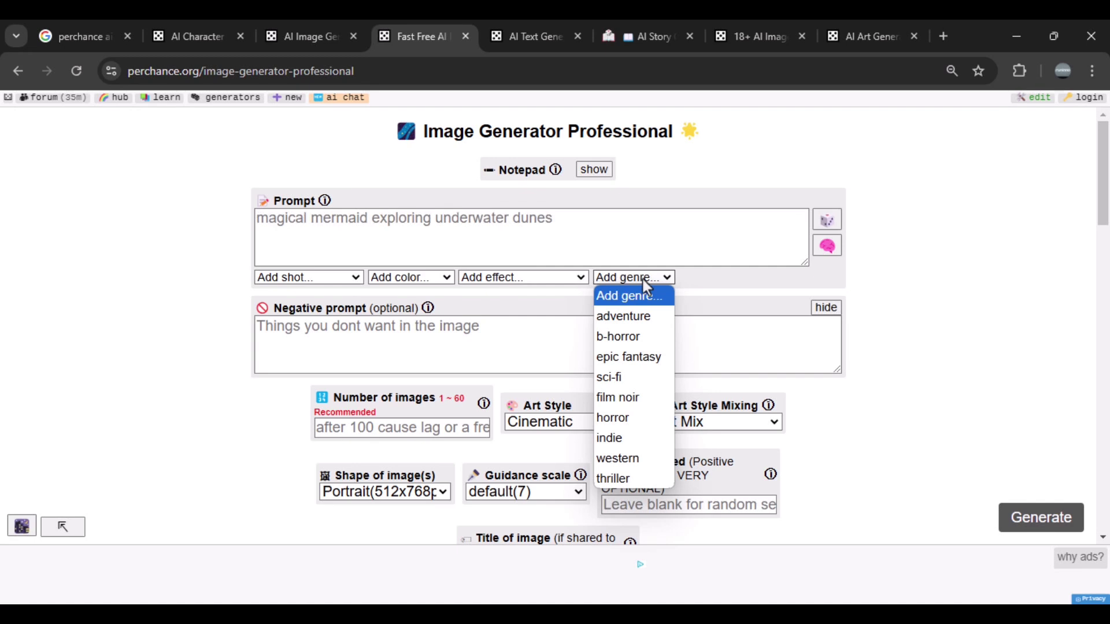
left_click(557, 324)
left_click(520, 327)
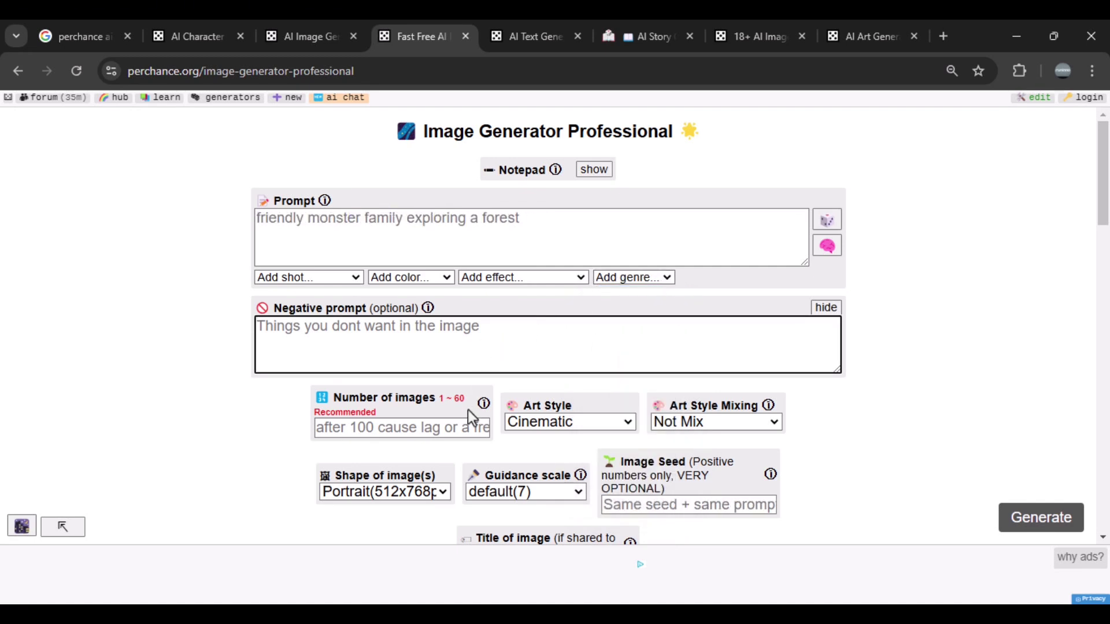
left_click(464, 428)
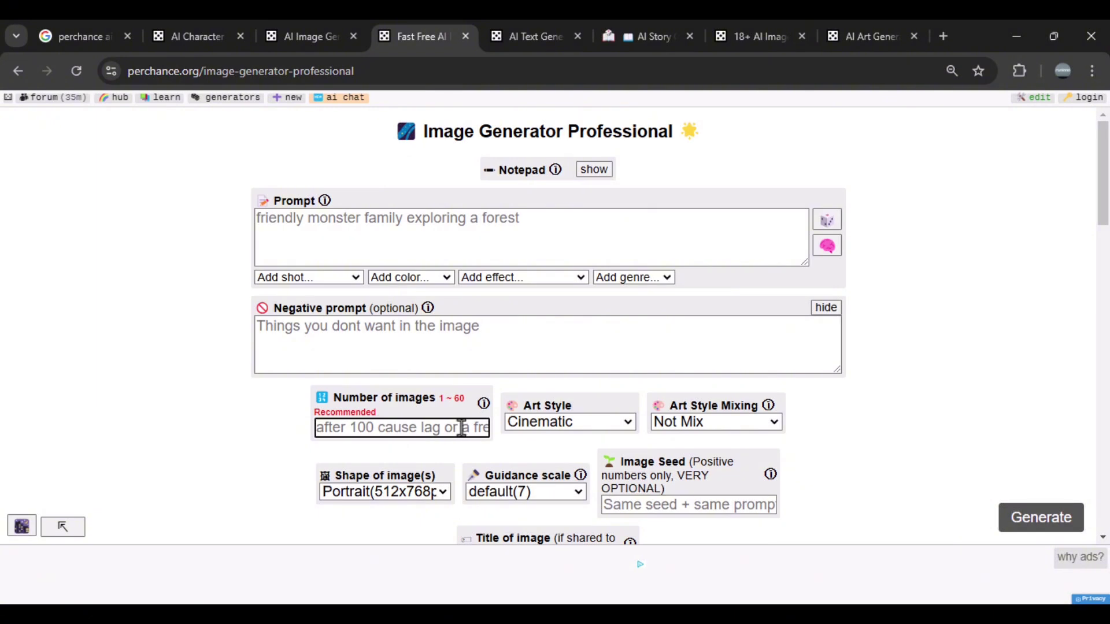
Set Number of images to 100 and leave Art Style Mixing at Not Mix.
type("100")
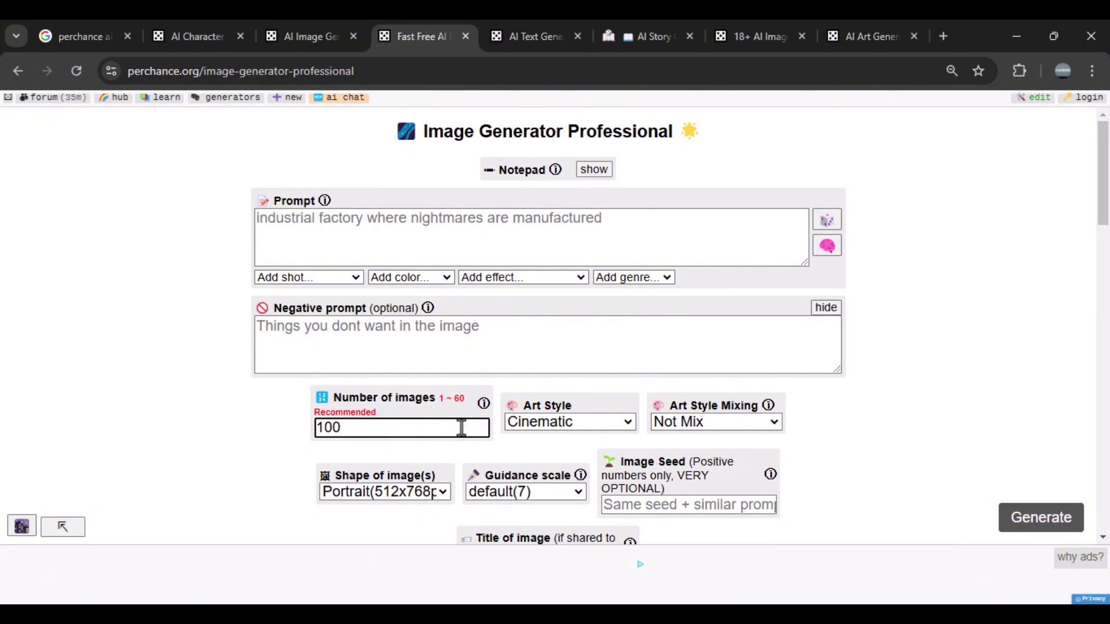
left_click(688, 422)
scroll(771, 353, "down", 1)
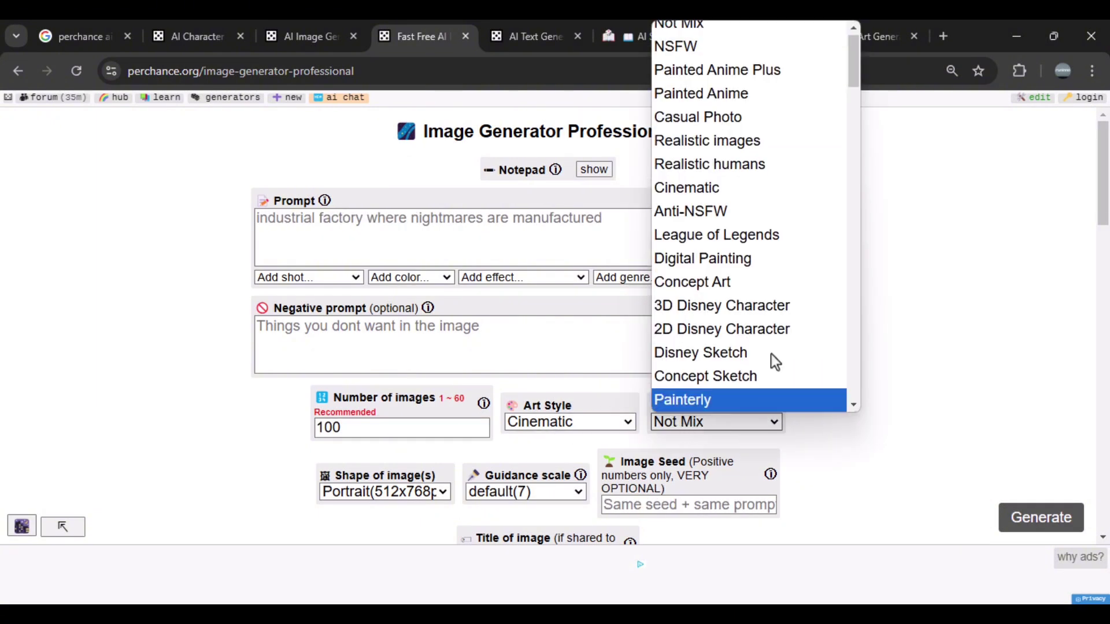
mouse_move(855, 79)
left_mouse_down()
mouse_move(874, 321)
mouse_move(867, 405)
left_mouse_up()
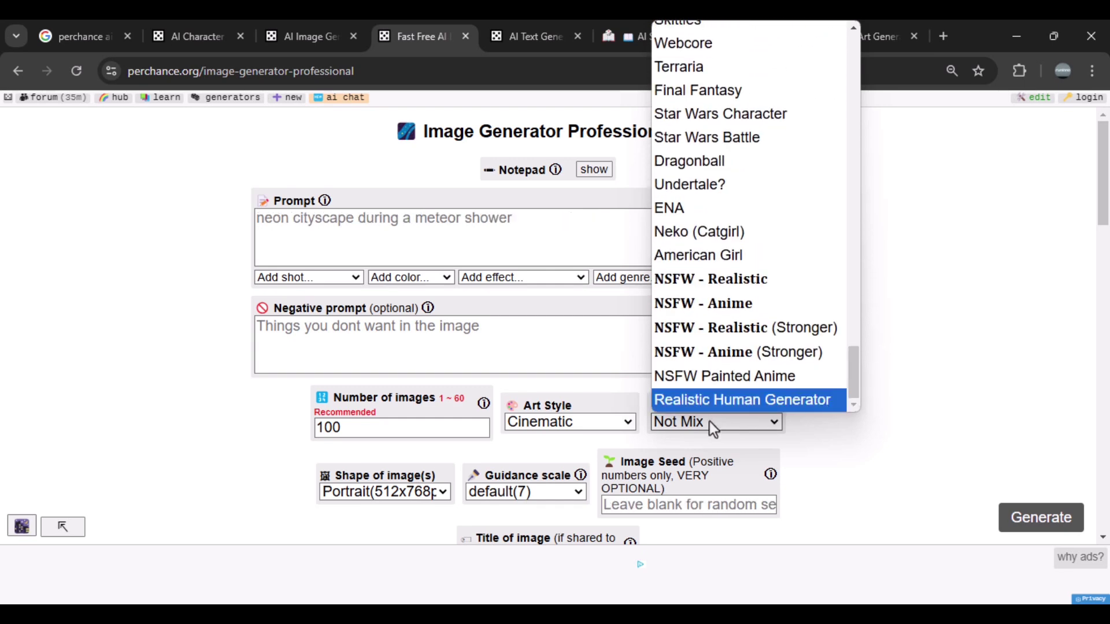
left_click(709, 421)
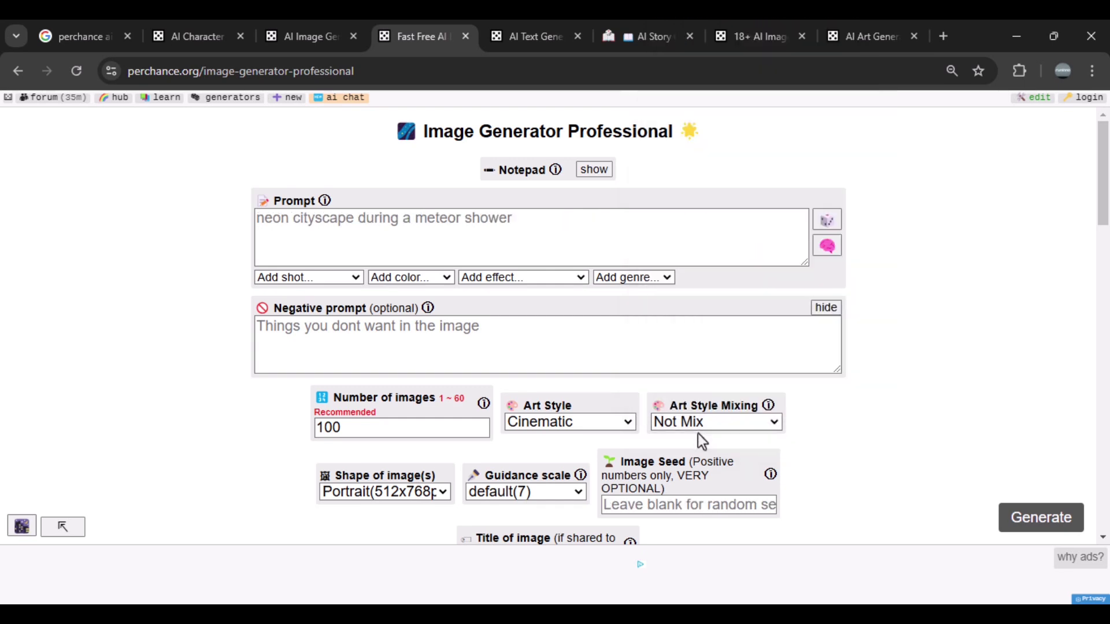
Review the Shape and Guidance scale options, keeping guidance at default(7).
left_click(407, 492)
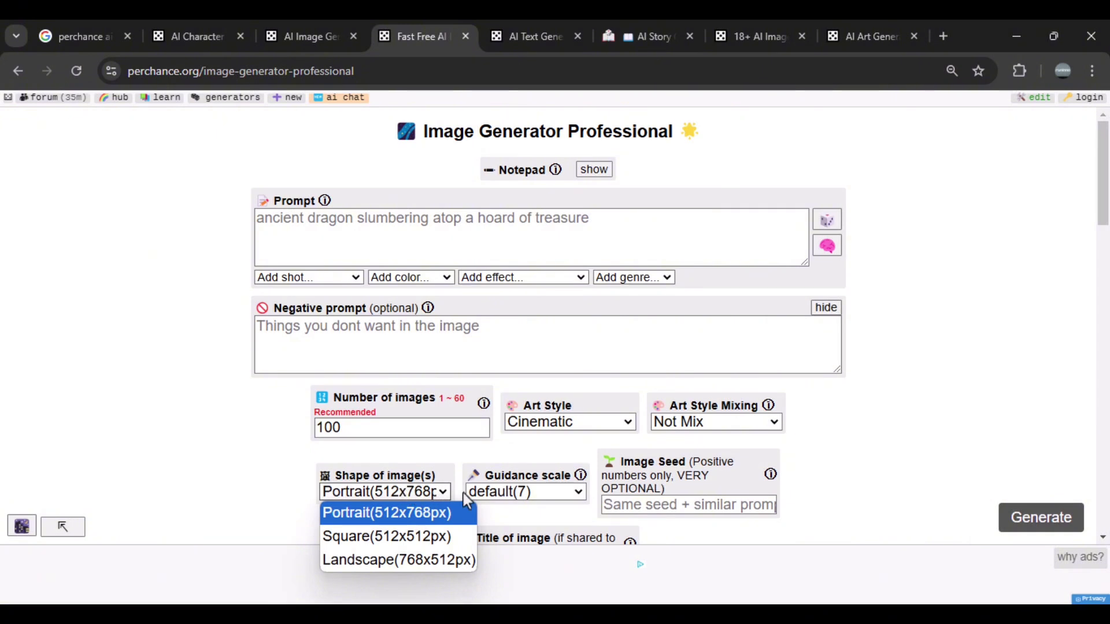
left_click(522, 494)
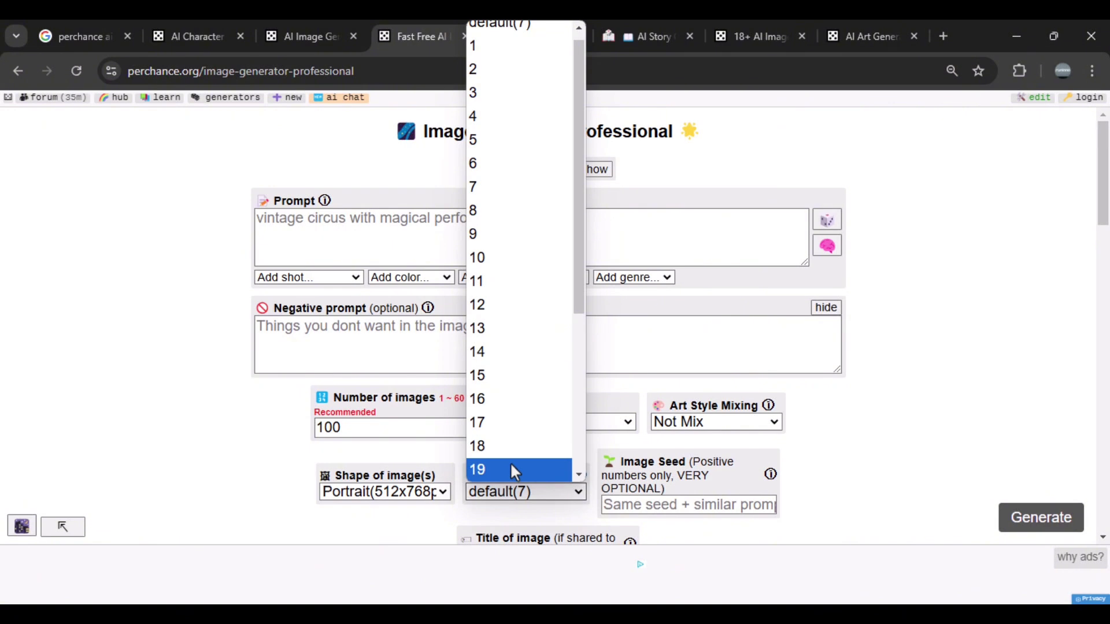
scroll(511, 471, "down", 4)
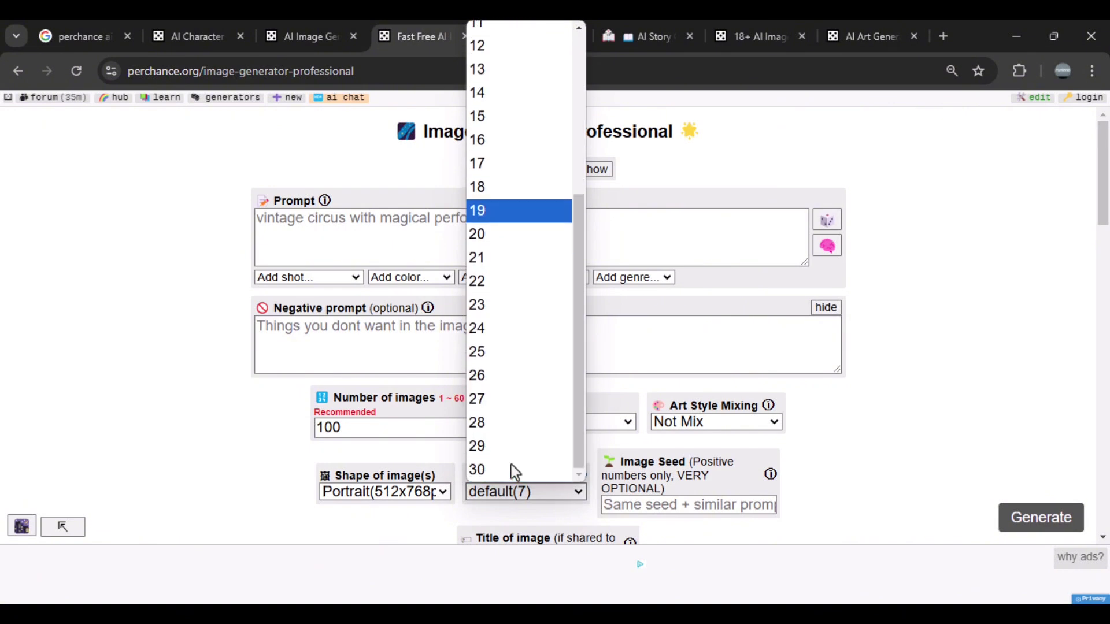
left_click(542, 491)
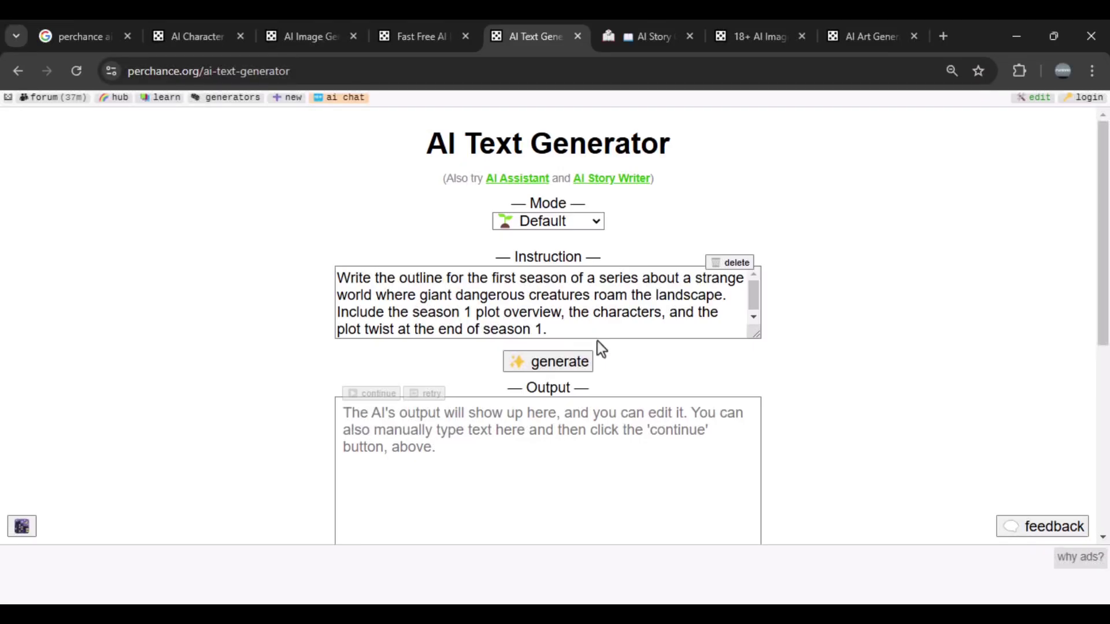
Look over the AI Text Generator's instruction box, then the AI Story Generator page.
left_click_drag(666, 144, 422, 145)
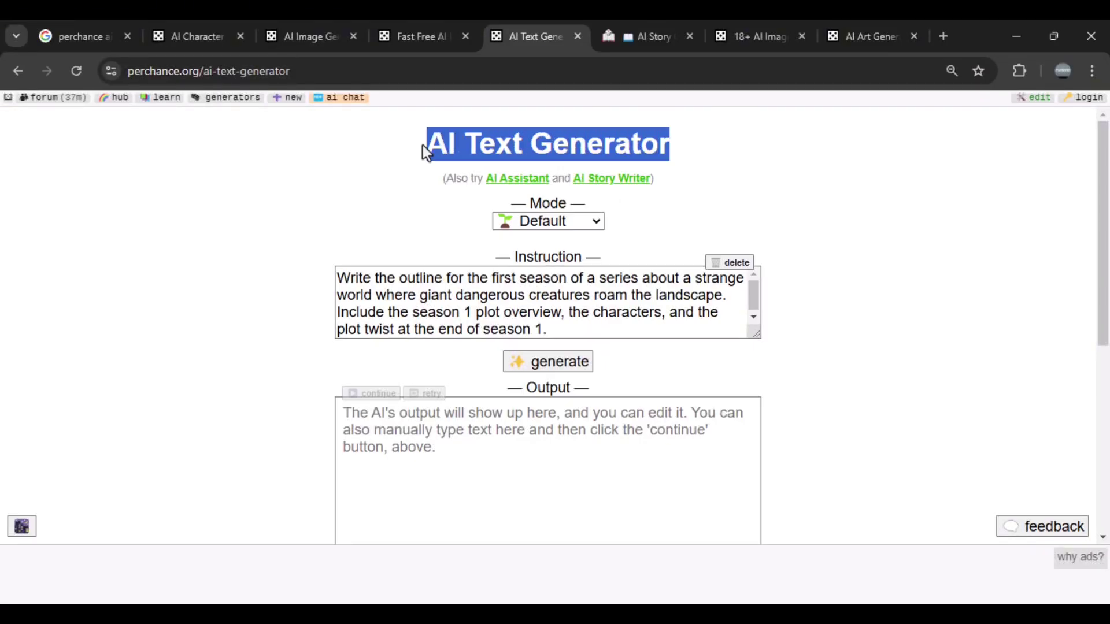
left_click(601, 327)
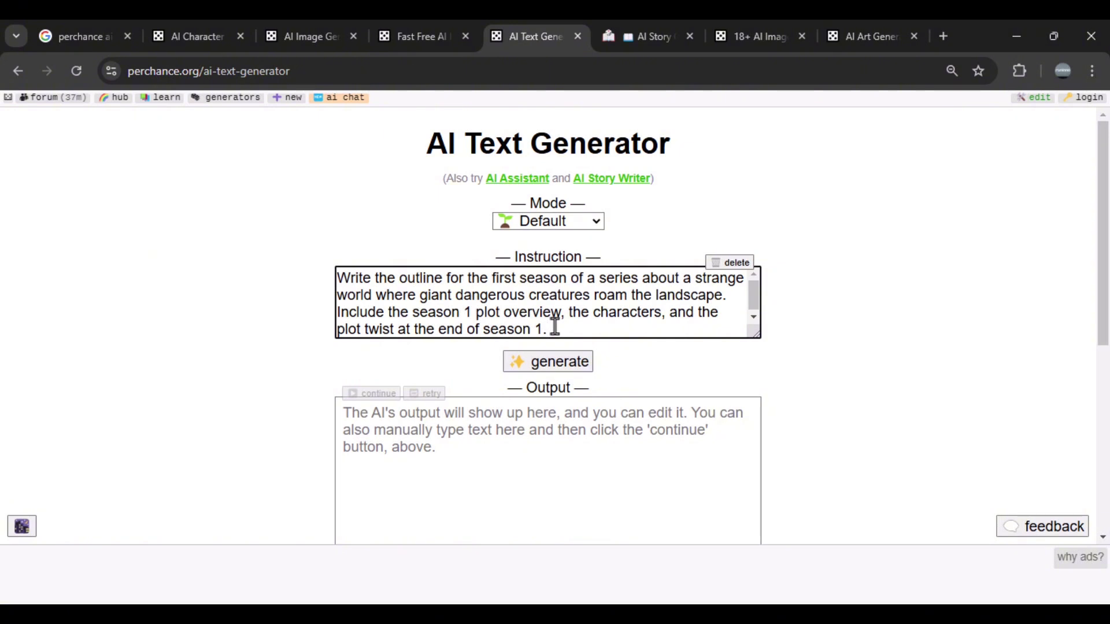
key("ctrl+Tab")
left_click_drag(655, 137, 454, 137)
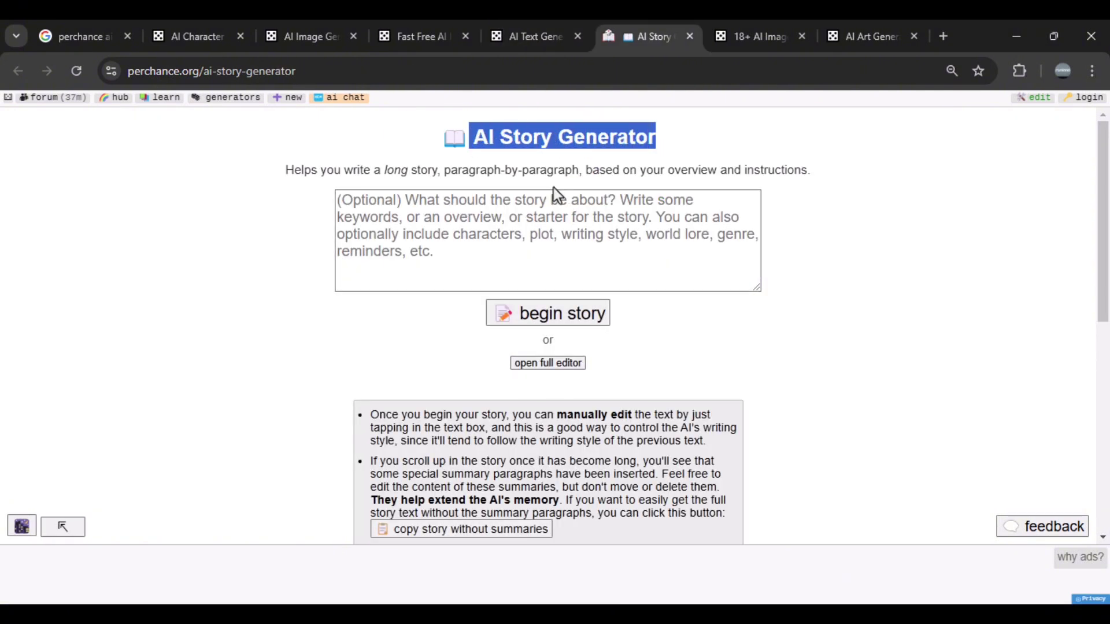
Focus the story overview box, then switch to the 18+ AI Image Generator page.
left_click_drag(579, 169, 444, 171)
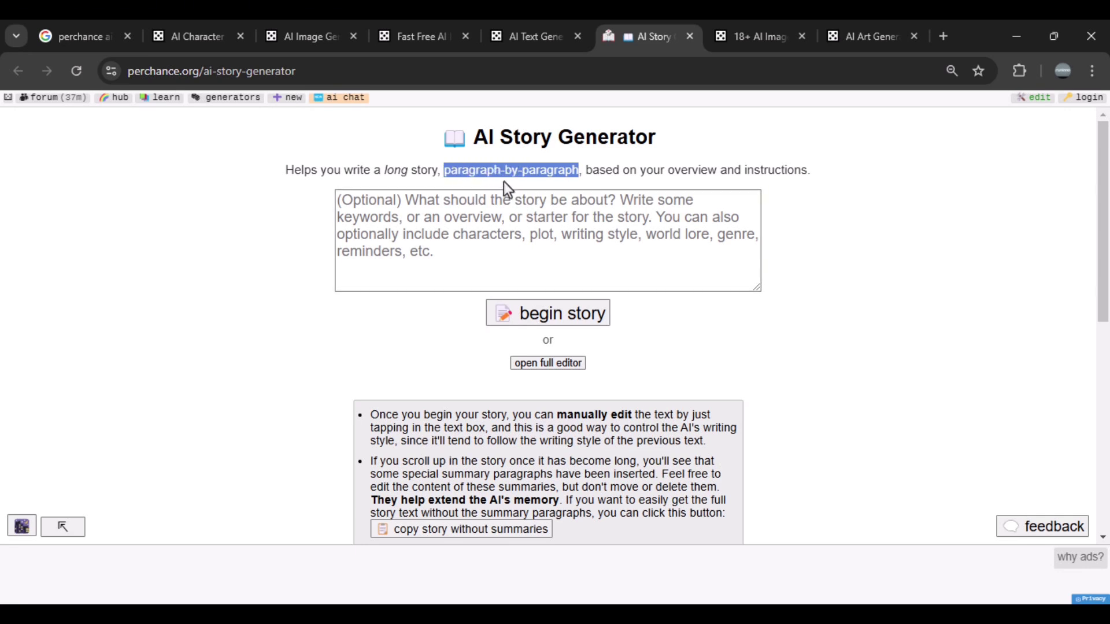
left_click(504, 216)
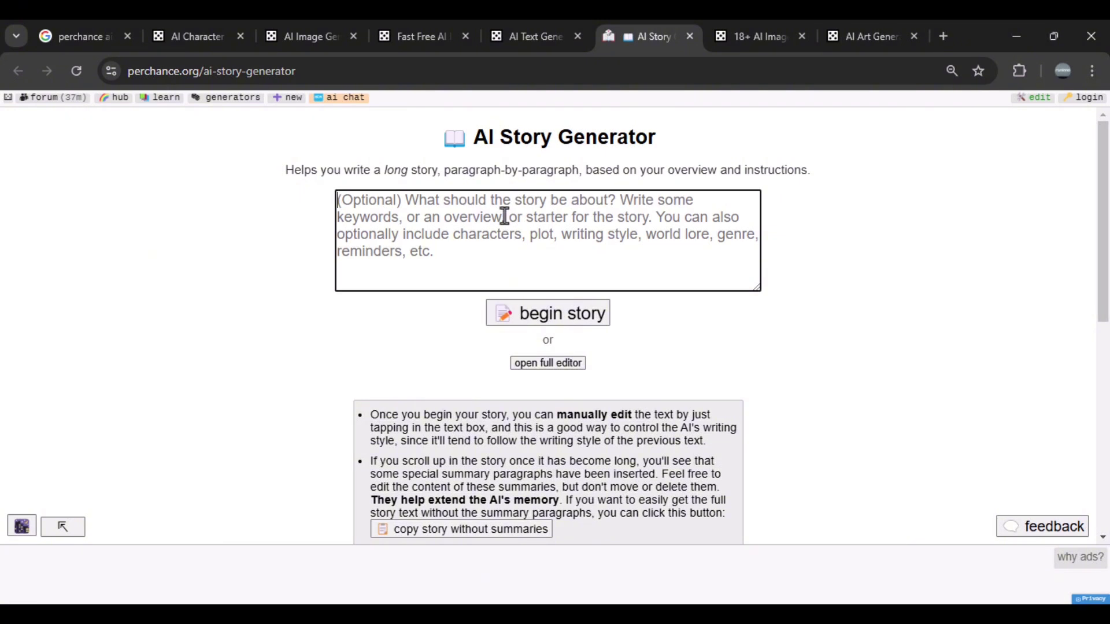
left_click(750, 36)
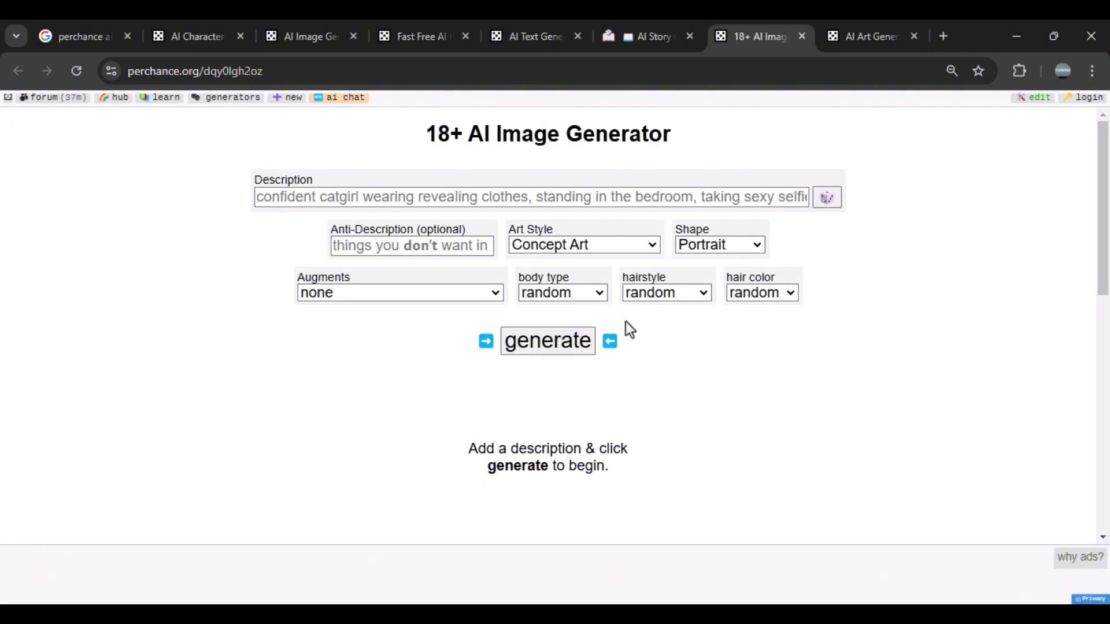
View the AI Art Generator Advanced page, then switch to the closing screen.
left_click(831, 40)
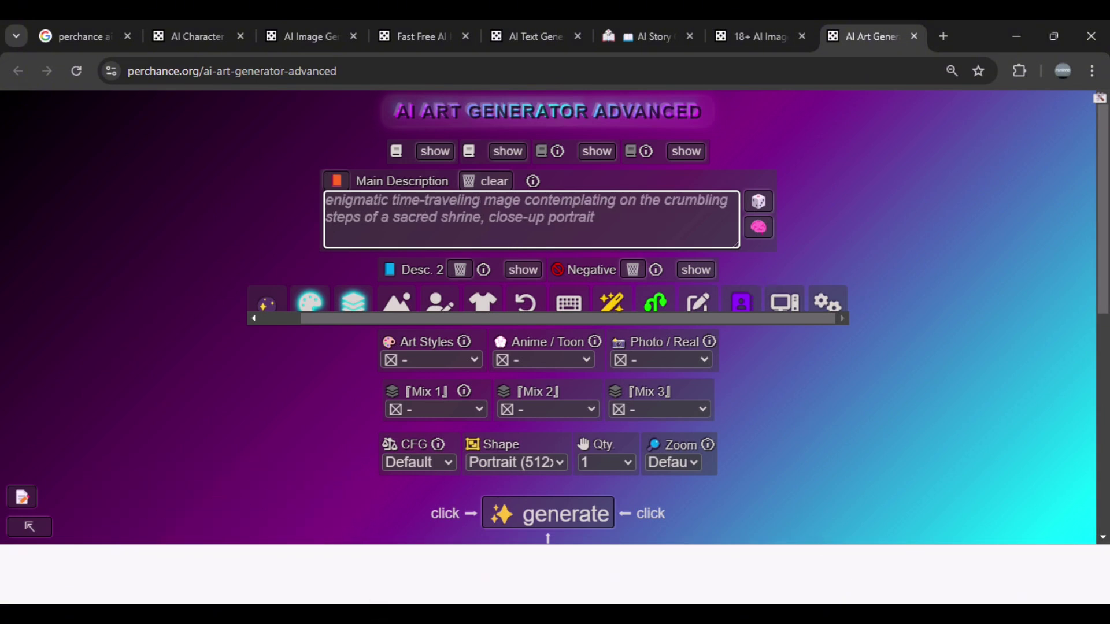
key("alt+Tab")
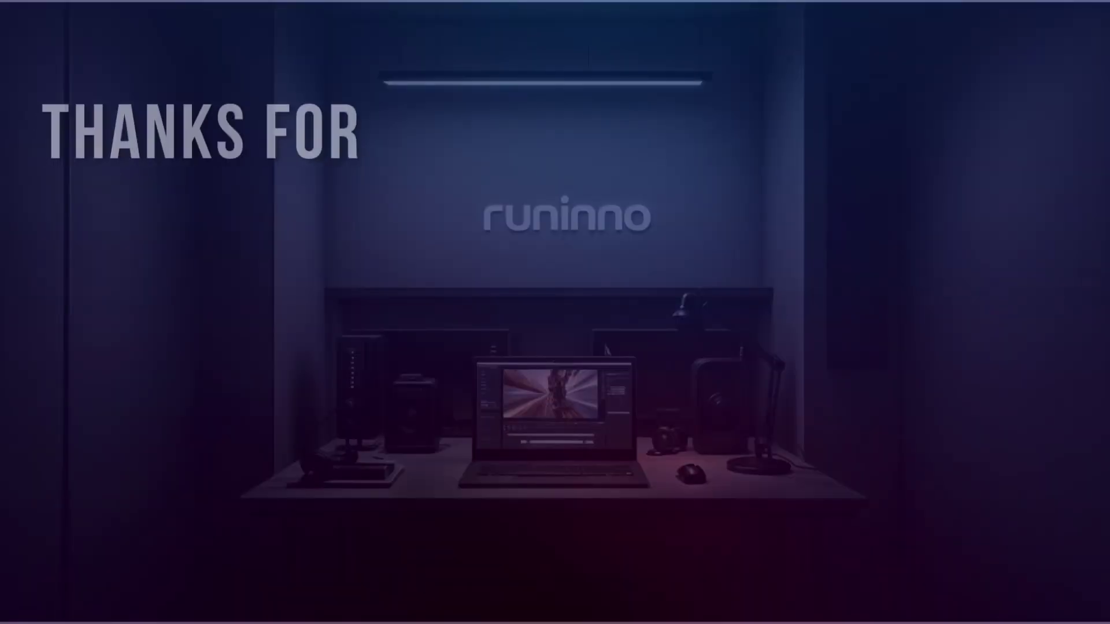